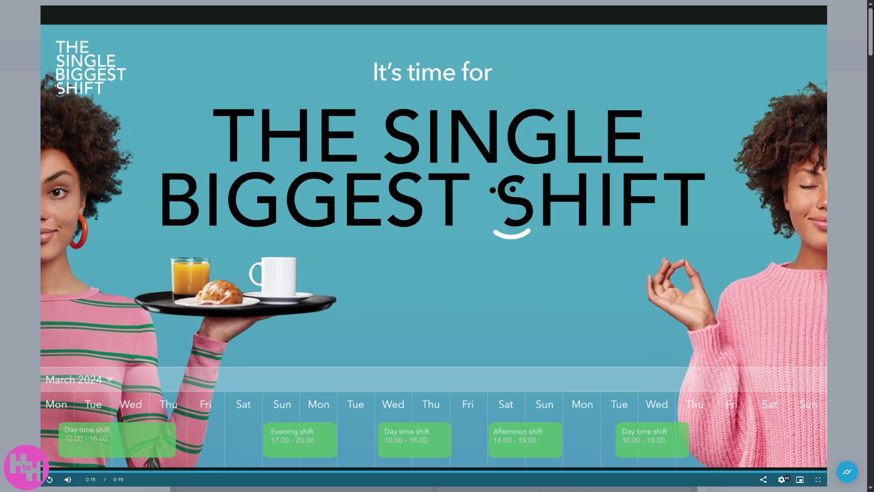
Step: Replay the Planday promo video twice, then close the video lightbox
click(50, 479)
click(49, 479)
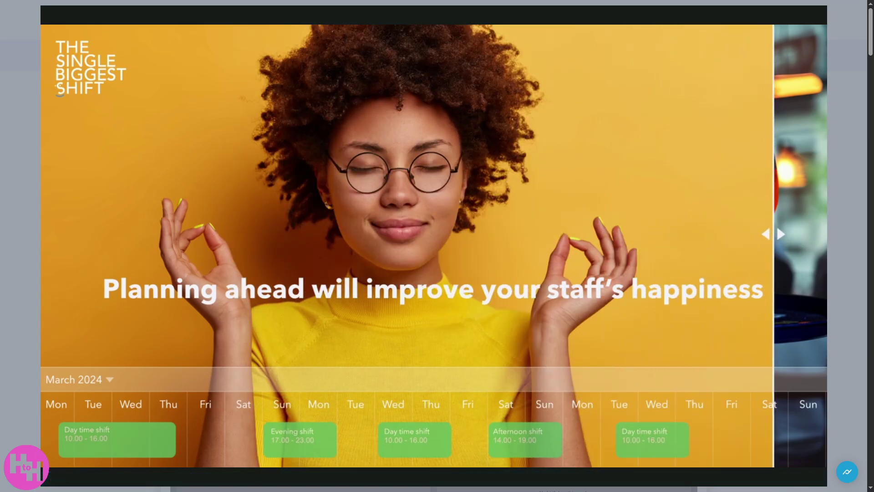
key(Escape)
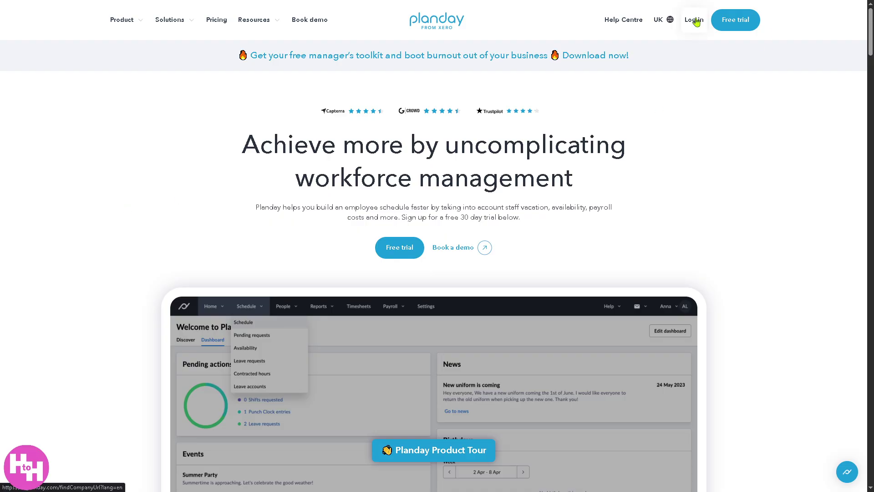
Step: Sign up for a Planday free trial and skip the business roles setup
click(736, 20)
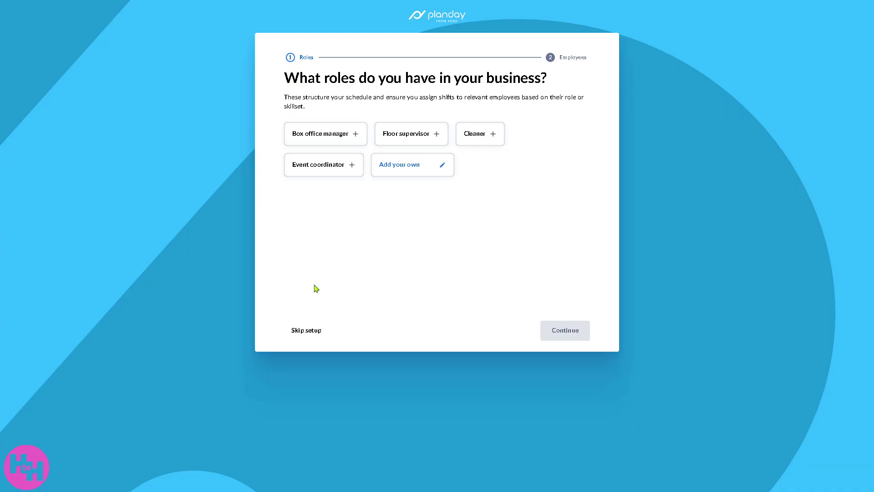
click(306, 335)
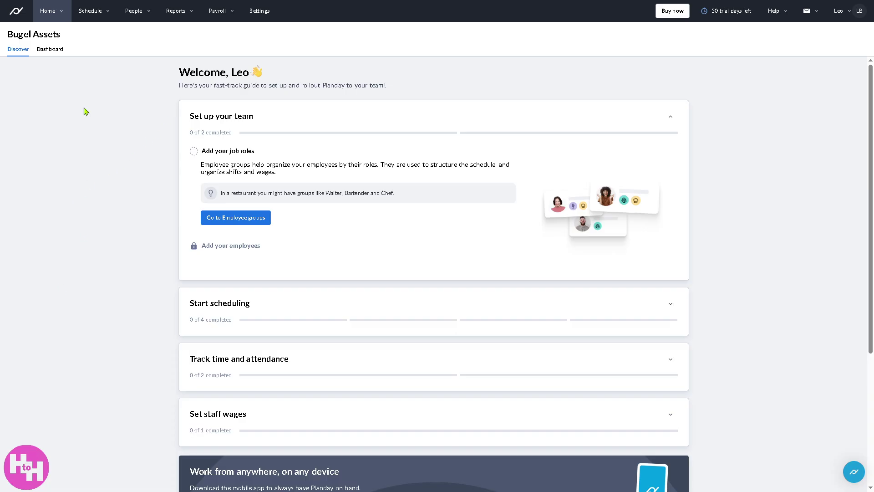
Step: Once the account loads, open the Home menu listing personal pages
click(50, 14)
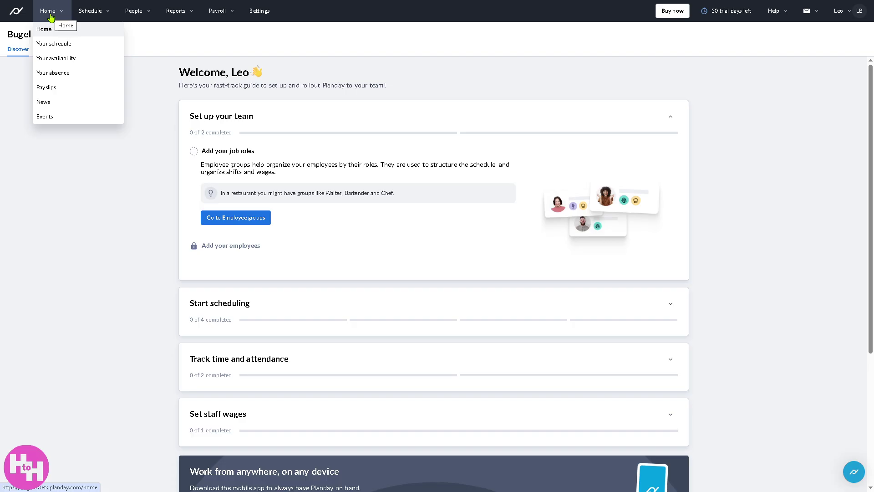
Step: Open Your schedule and show the Your shifts date range 22/05/2025 to 22/06/2025
click(53, 44)
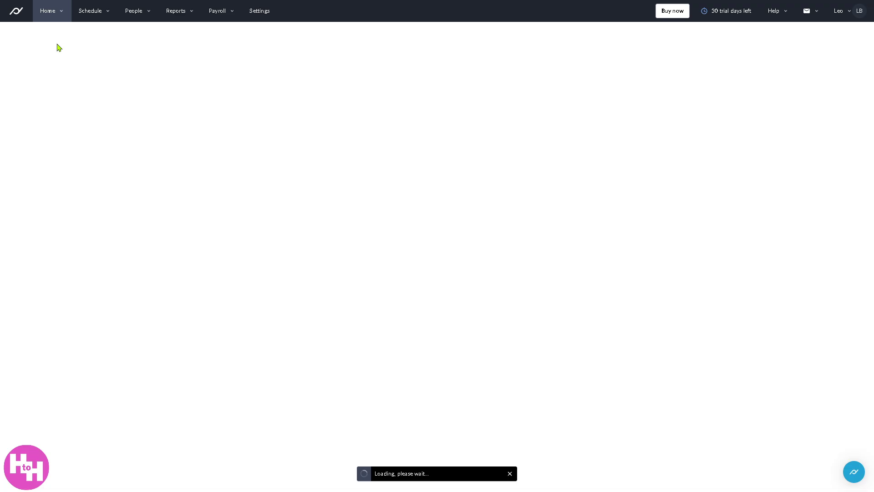
mouse_move(64, 11)
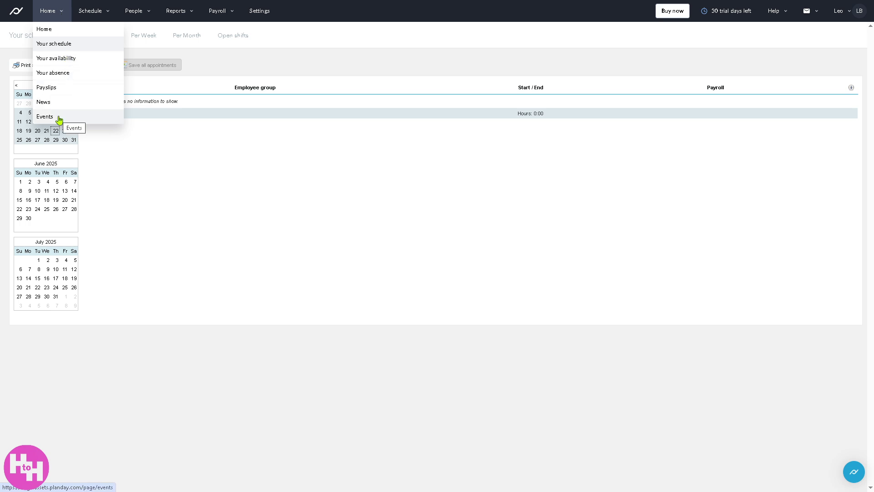
mouse_move(38, 18)
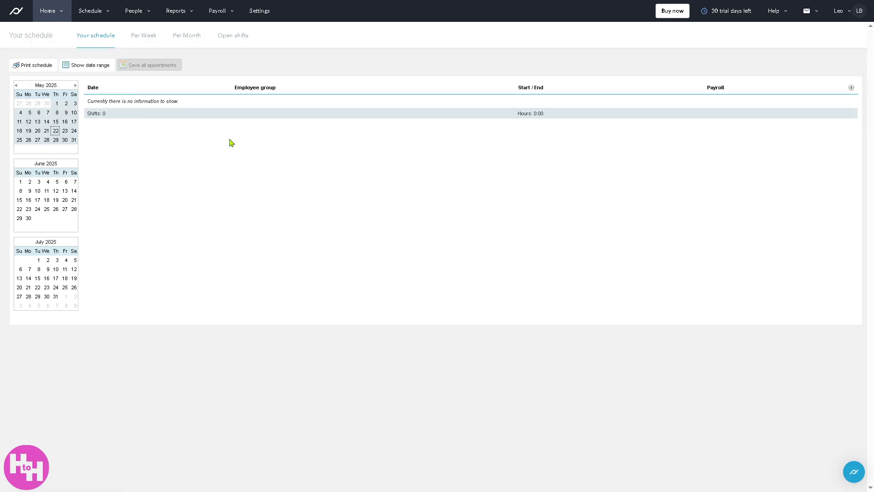
click(98, 70)
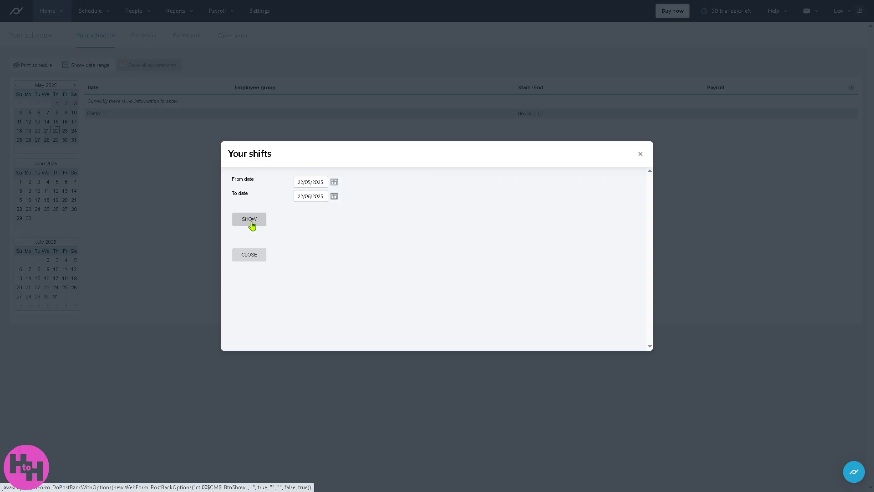
Step: Show the chosen shifts, close the dialog, and go to the May 18 – May 24 Schedule
click(252, 225)
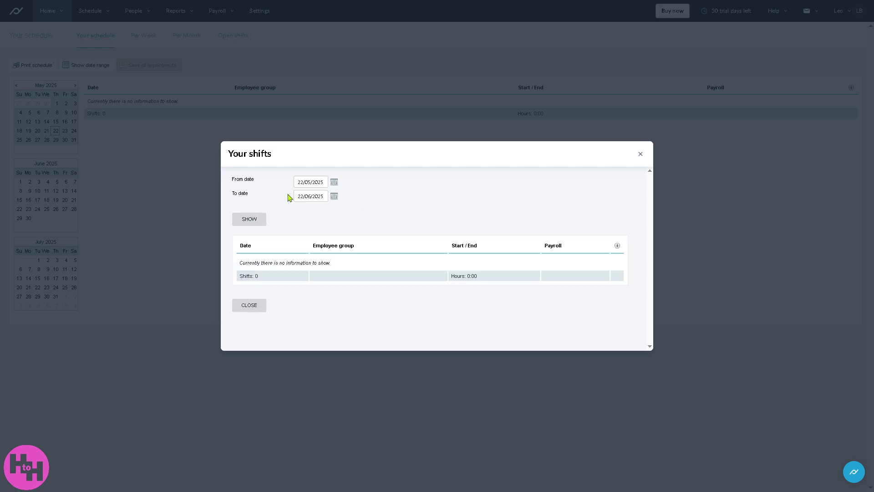
click(641, 154)
click(92, 12)
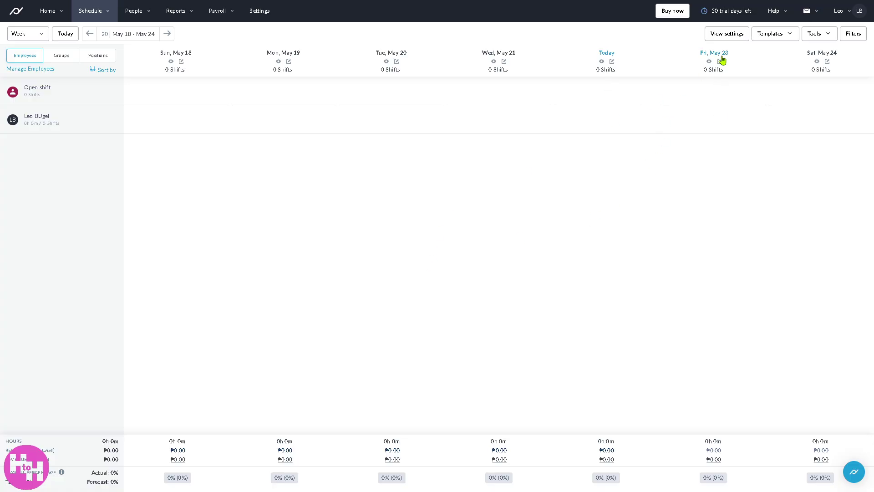
Step: Create and save a new schedule template named 'How to use PLANDAY'
click(790, 36)
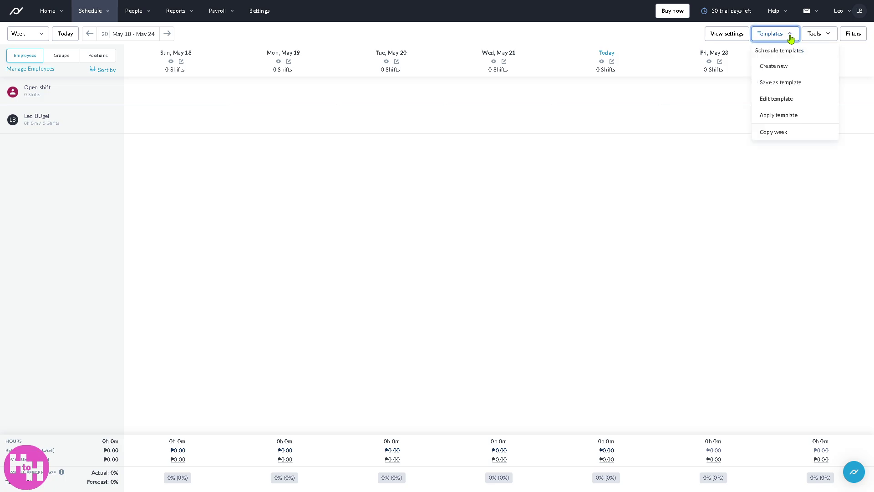
click(779, 71)
click(752, 82)
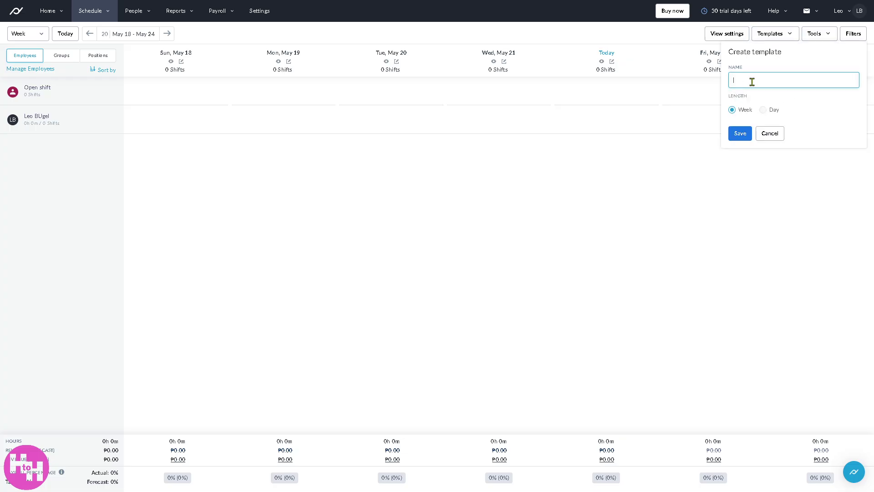
text(How to use PLANDAY)
click(741, 134)
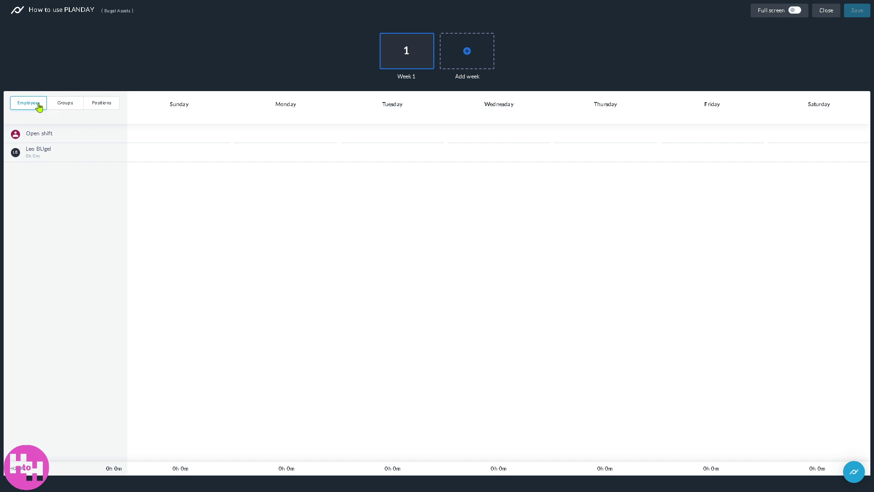
Step: View the template by Groups and Positions, toggle full screen on and off, then close it
click(63, 106)
click(103, 107)
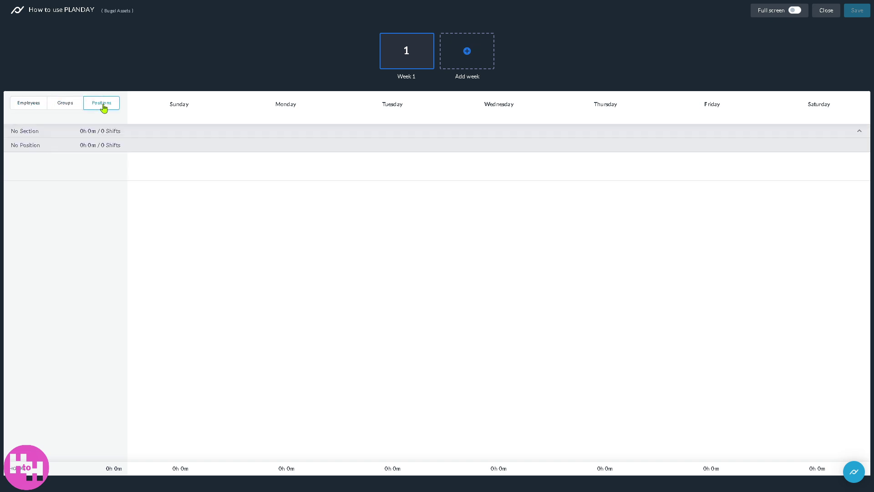
click(796, 11)
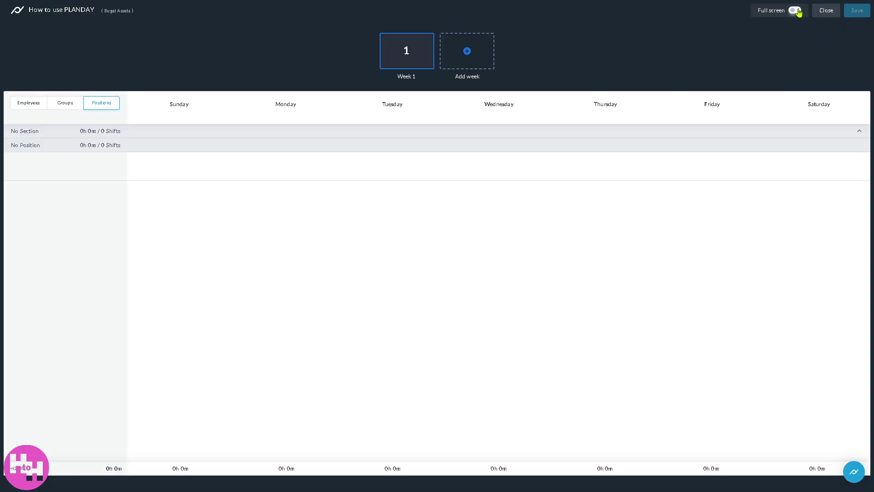
click(794, 11)
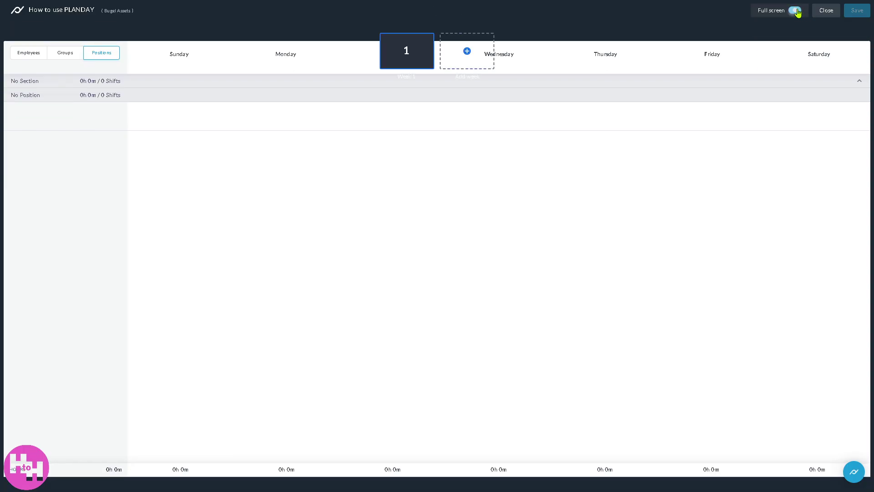
click(824, 12)
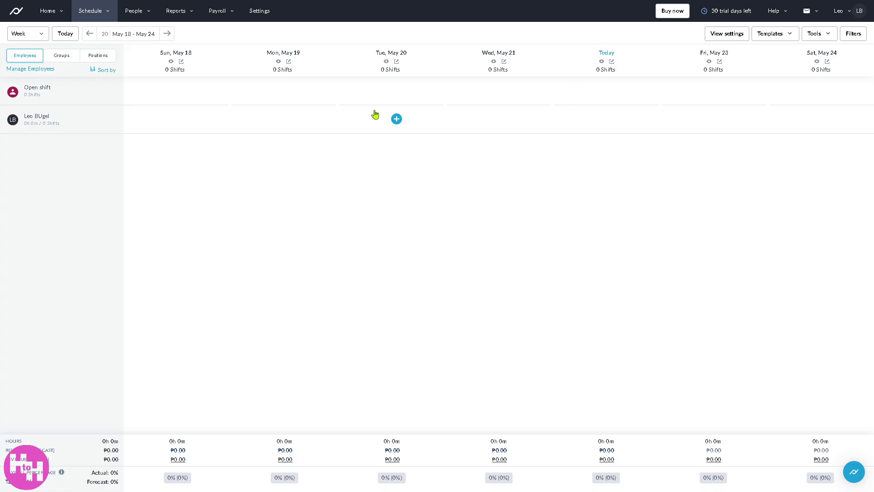
Step: Go to Schedule > Contracted hours to reach the Contract rules settings
mouse_move(110, 15)
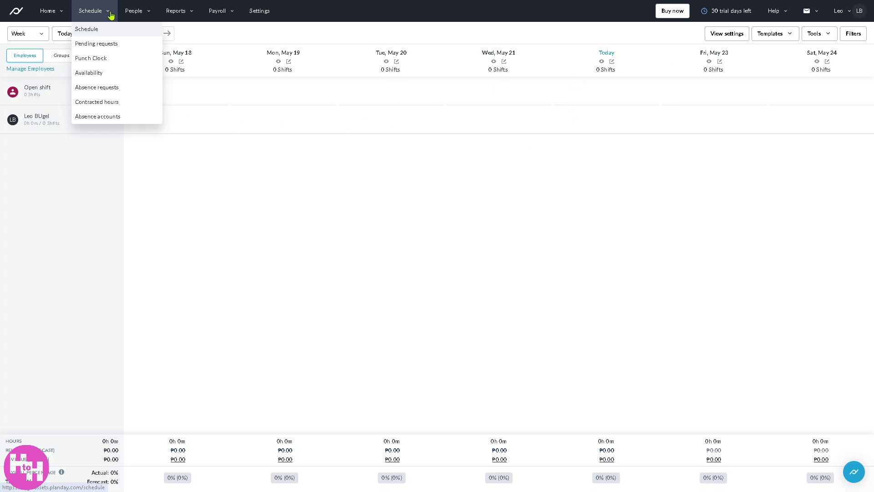
click(96, 106)
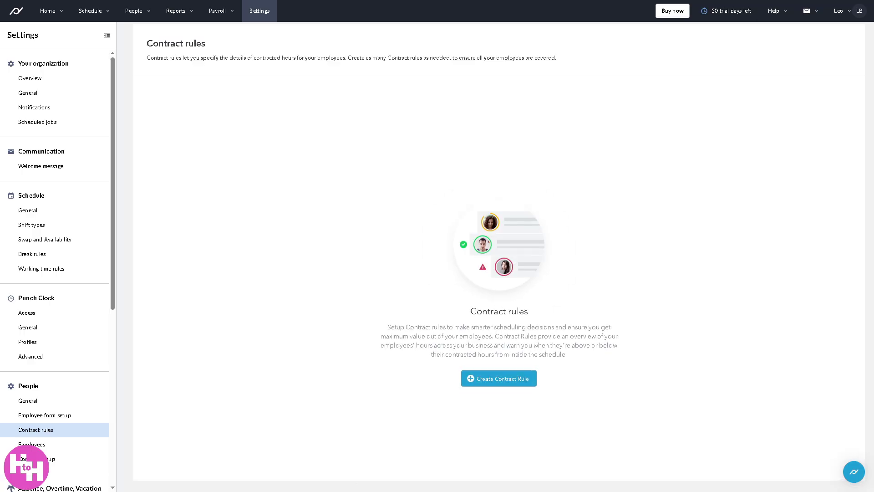
Step: Create a contract rule titled 'How to use PLANDAY' with the title copied as its description
click(508, 382)
click(747, 94)
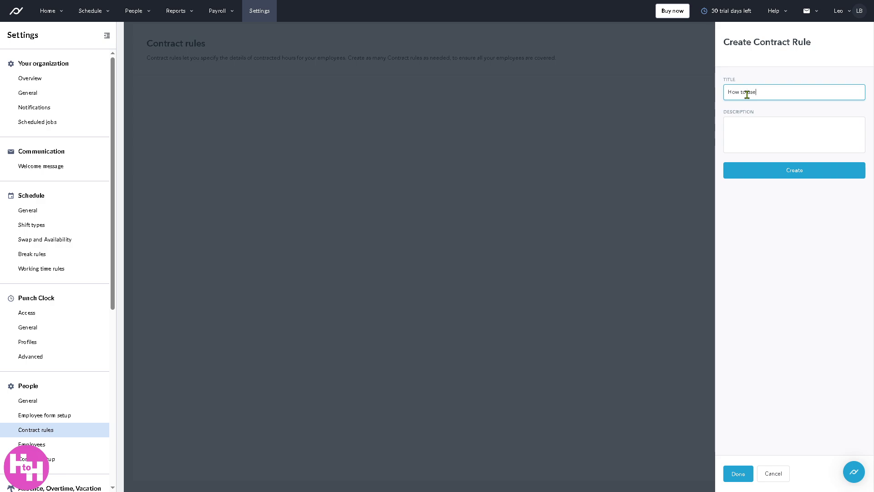
text(How to use PLANDAY)
key(ctrl+a)
key(ctrl+c)
click(787, 131)
key(ctrl+v)
click(771, 177)
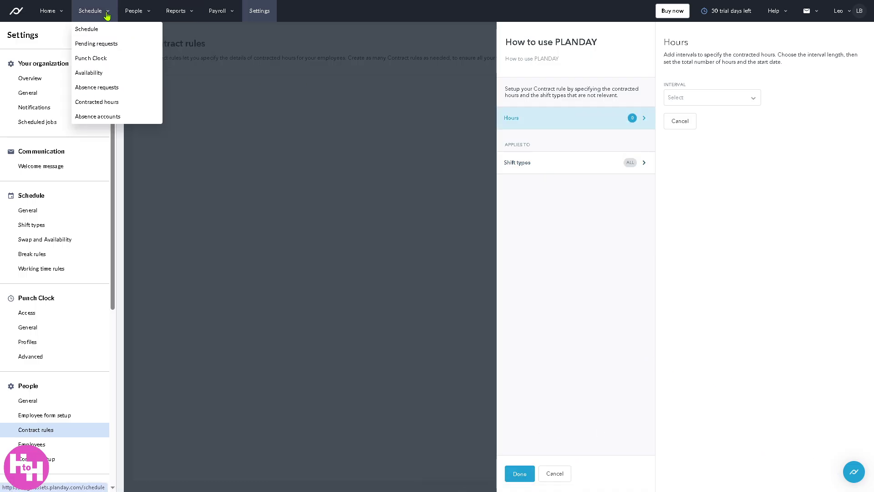
Step: Go to the People list and open the Create employees dropdown
click(142, 16)
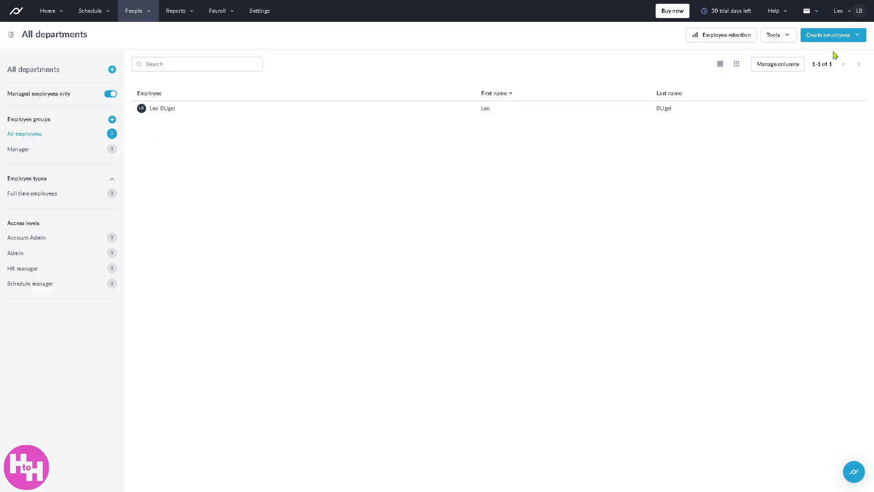
click(838, 37)
Step: Start a single new employee, attempt saving, paste an email username, then discard the form
click(826, 54)
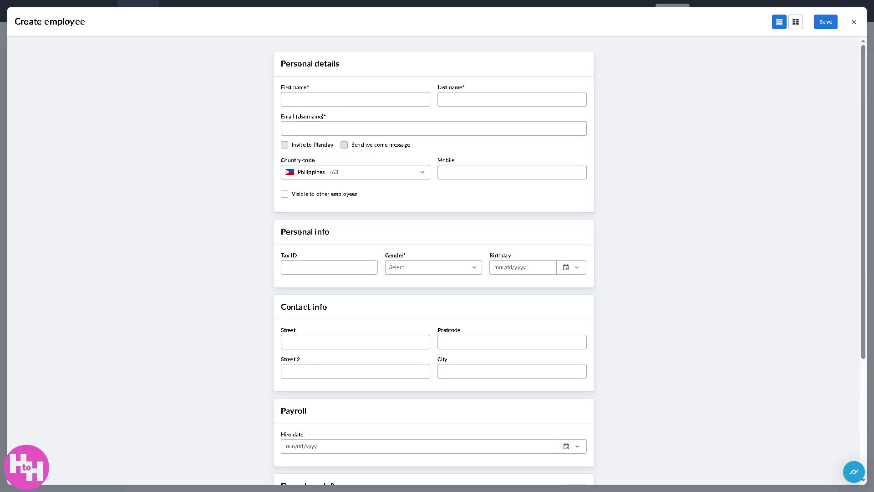
scroll(236, 292, down, 3)
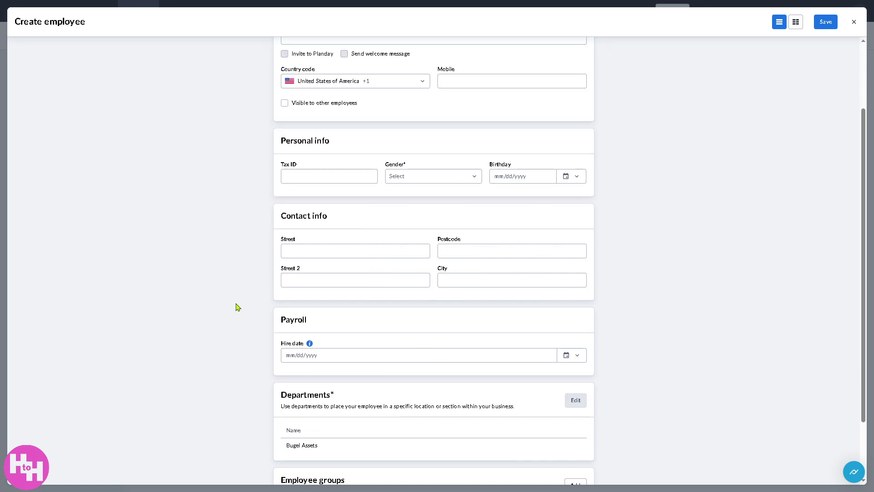
scroll(617, 275, up, 1)
click(826, 22)
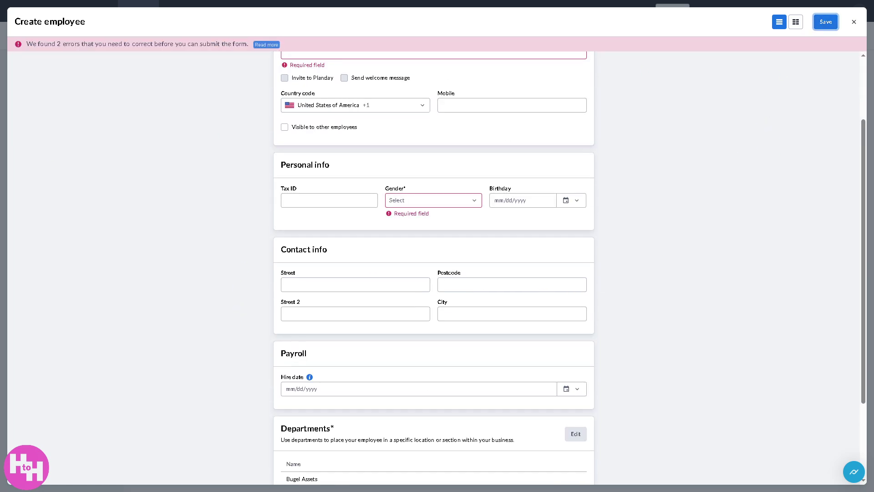
scroll(205, 268, up, 2)
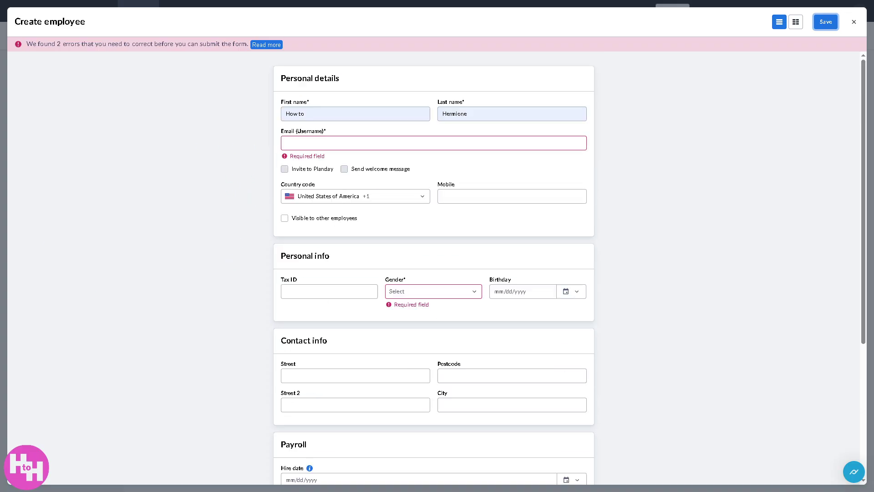
key(ctrl+v)
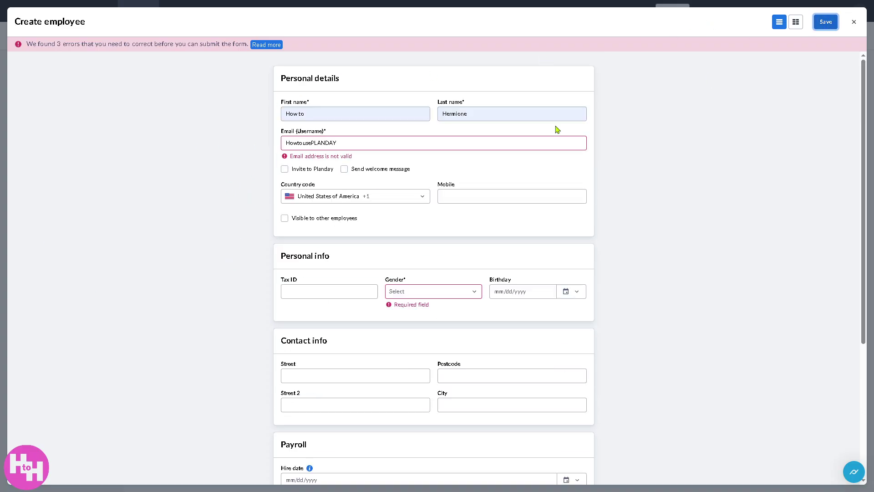
click(854, 22)
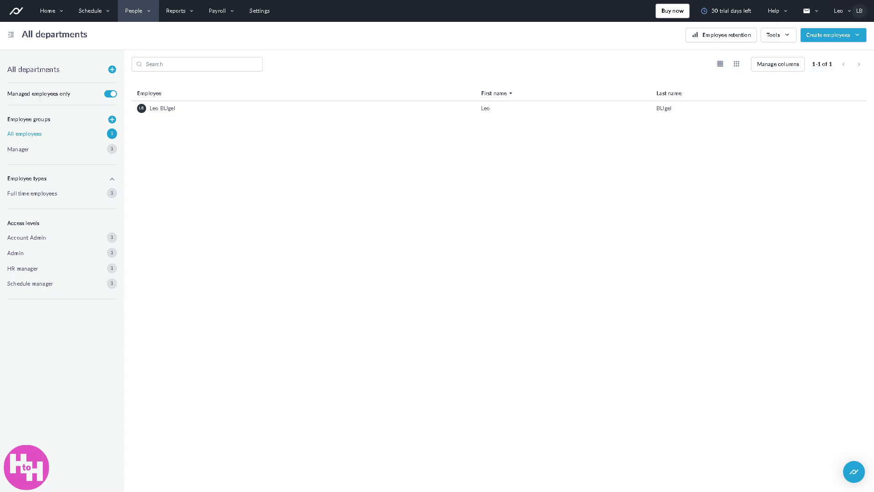
Step: Open Schedule statistics from the Reports menu to see the Hours and Shifts per employee reports
mouse_move(137, 13)
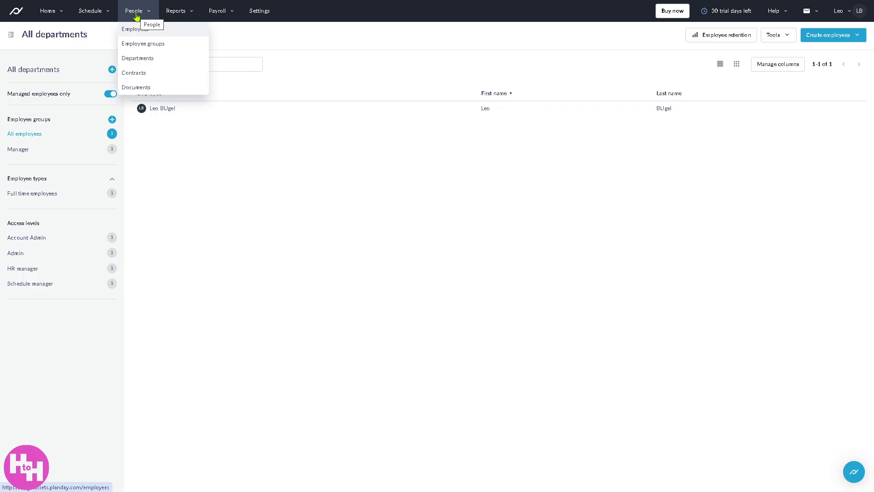
click(185, 21)
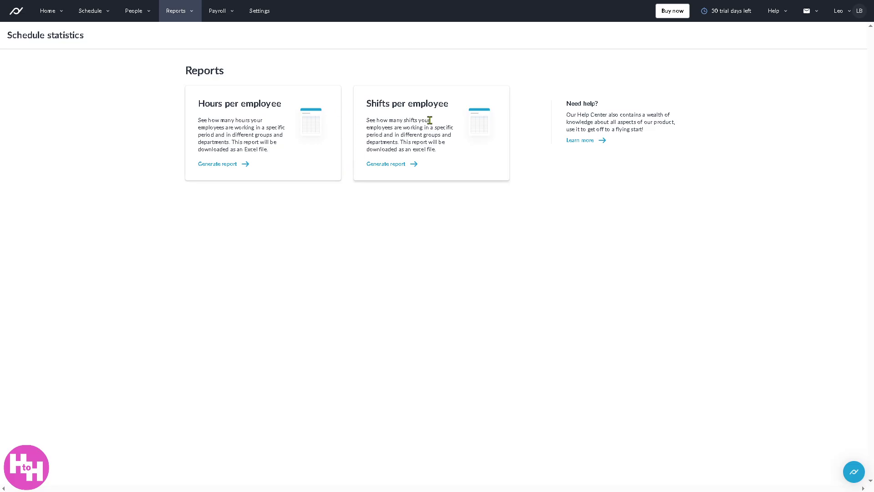
Step: Start the Hours per employee report and select its employees via Departments
click(220, 165)
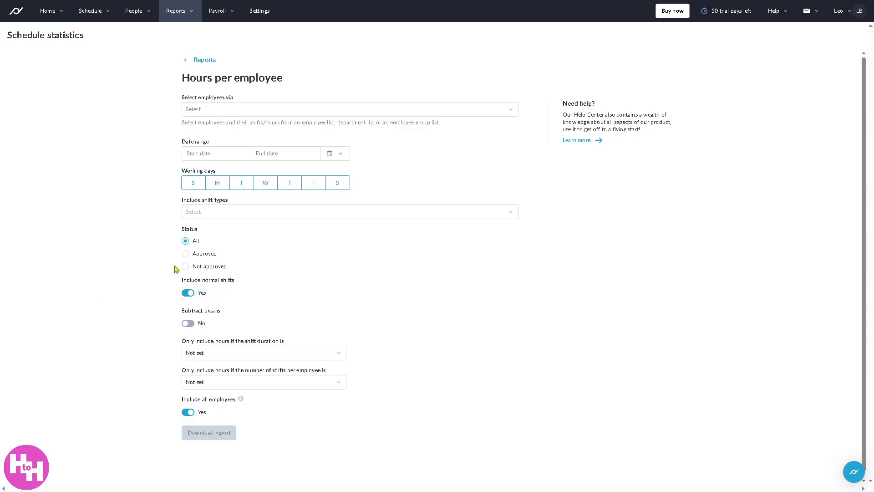
click(406, 113)
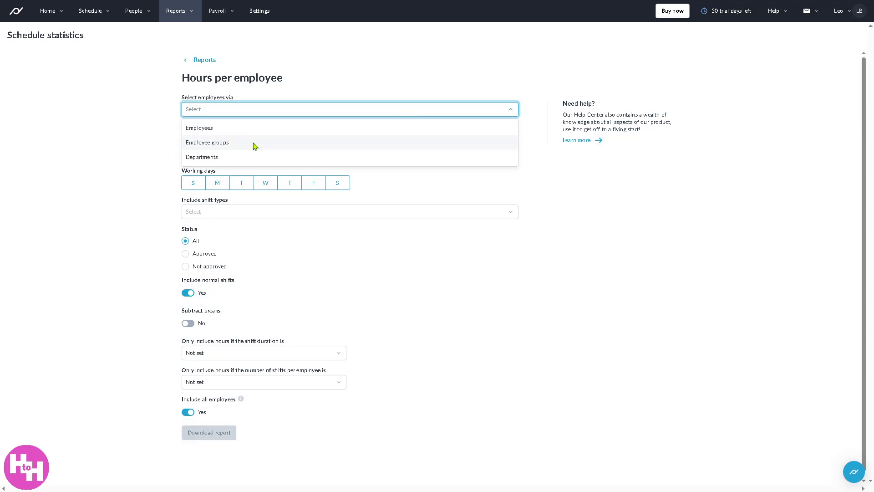
click(238, 156)
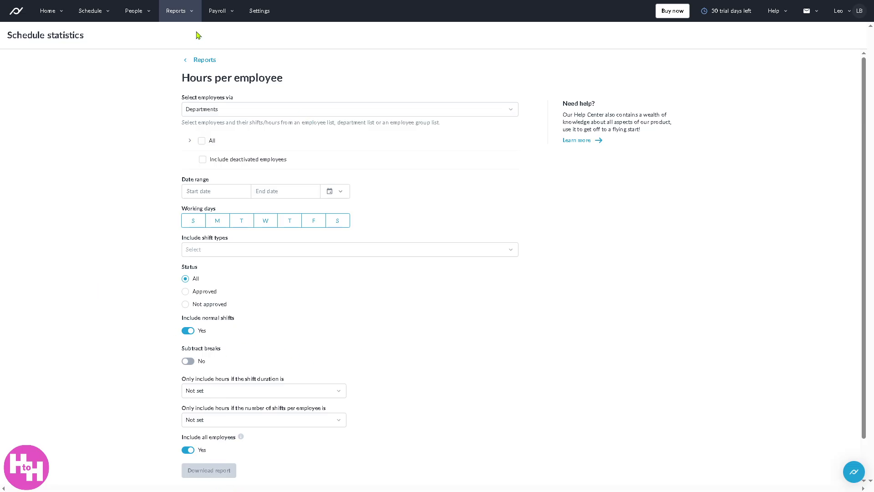
mouse_move(197, 20)
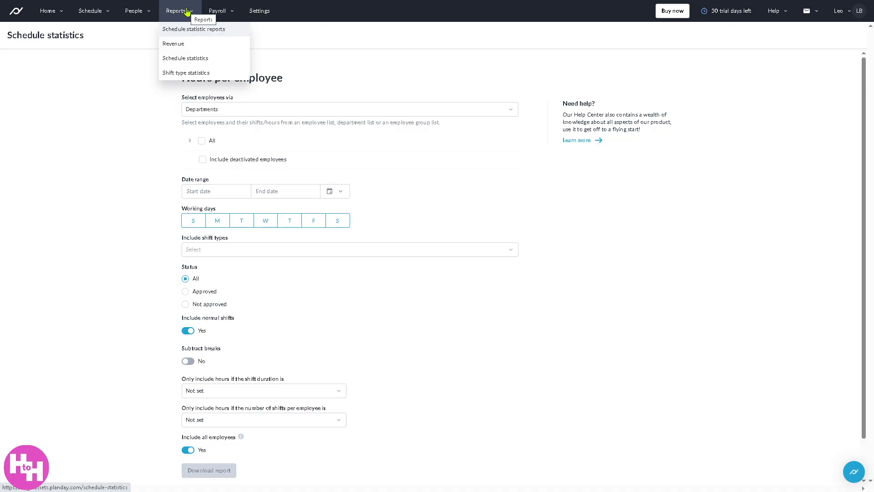
Step: Visit the Payroll export page, then the Payslips page for April 2025
mouse_move(217, 10)
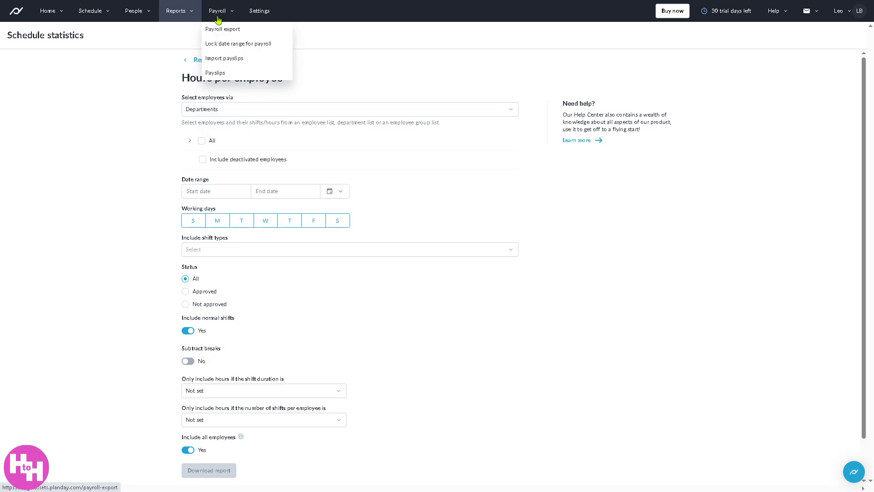
click(213, 27)
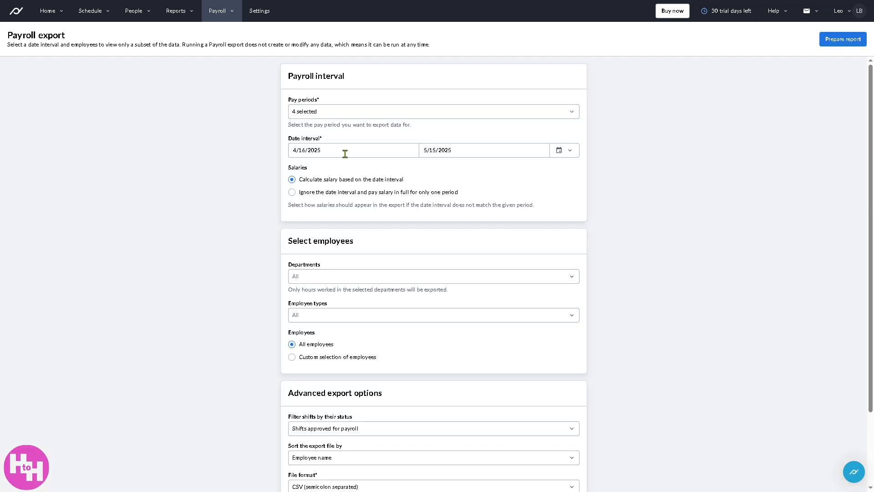
mouse_move(224, 14)
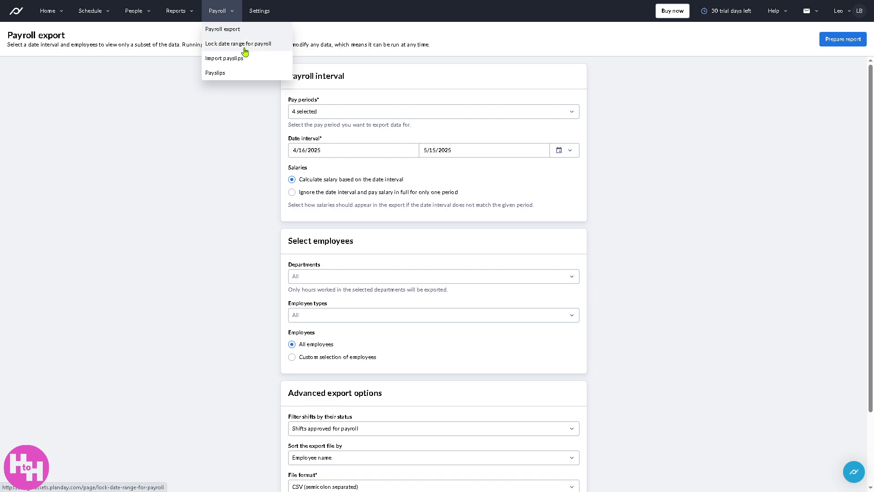
click(228, 77)
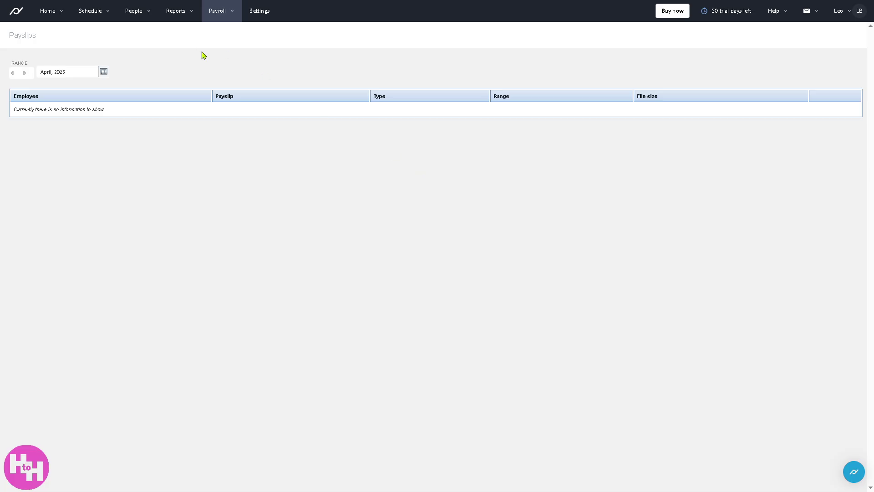
click(232, 17)
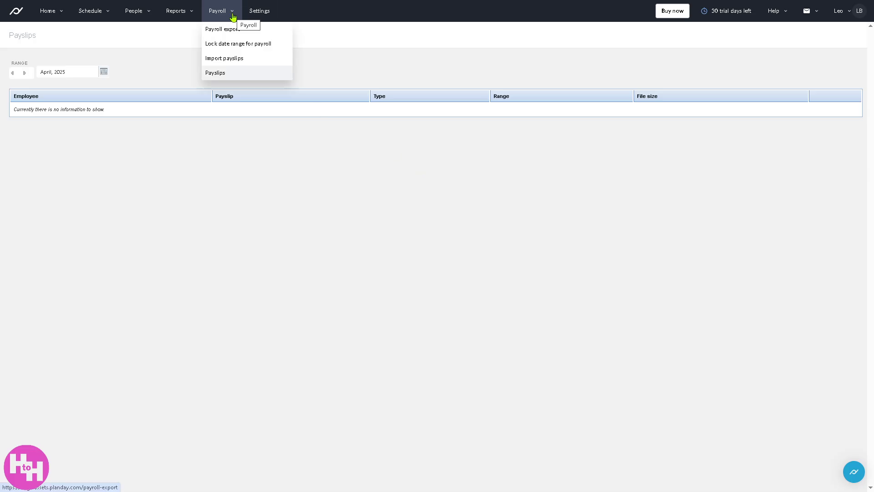
click(233, 17)
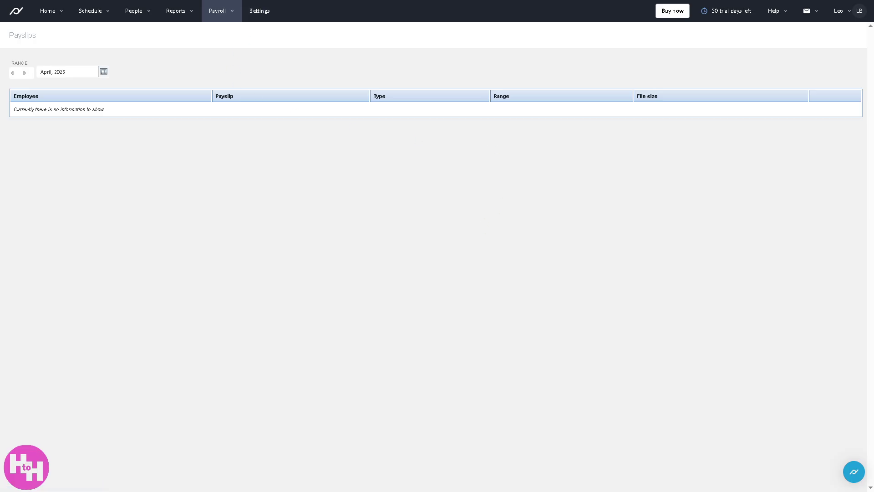
Step: View the Notifications settings, then return to the Home Discover page
click(264, 12)
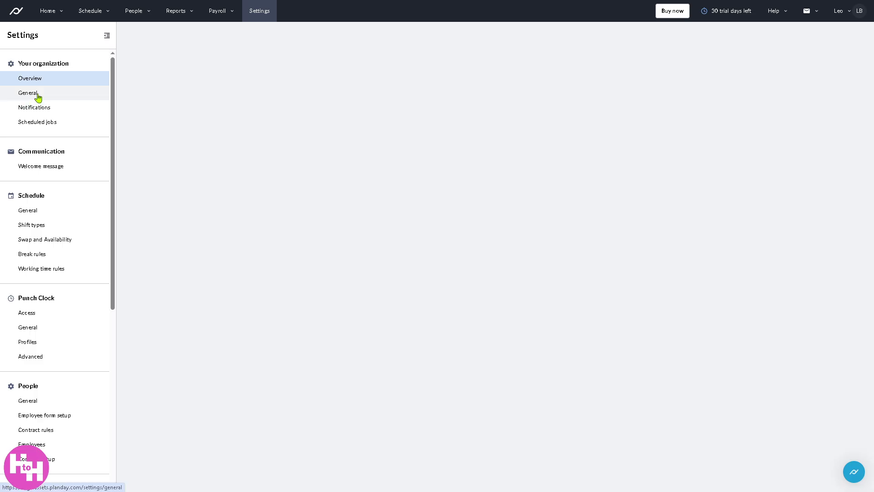
click(40, 108)
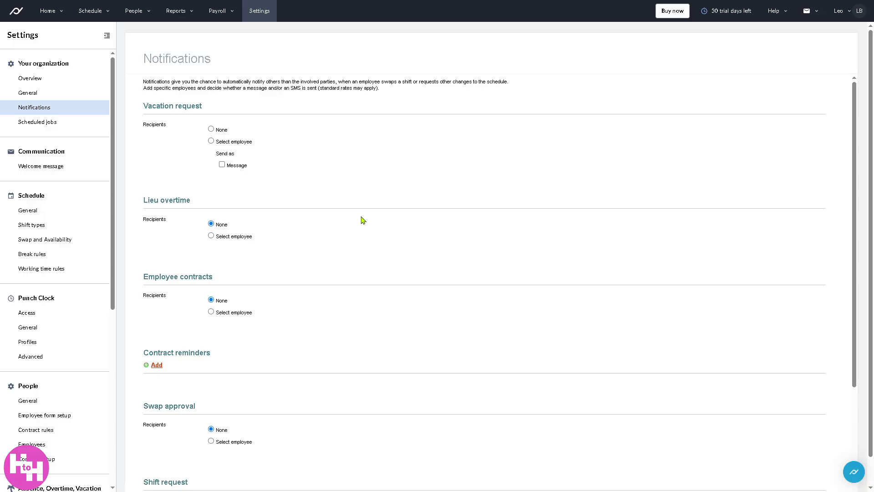
click(47, 12)
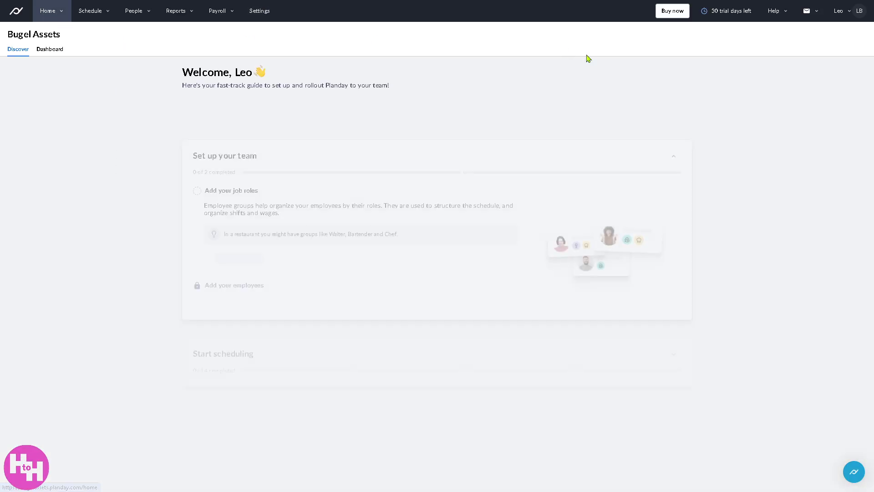
Step: Open the plans page and highlight the Starter (€2.99) and Plus (€4.99) plan details
click(675, 14)
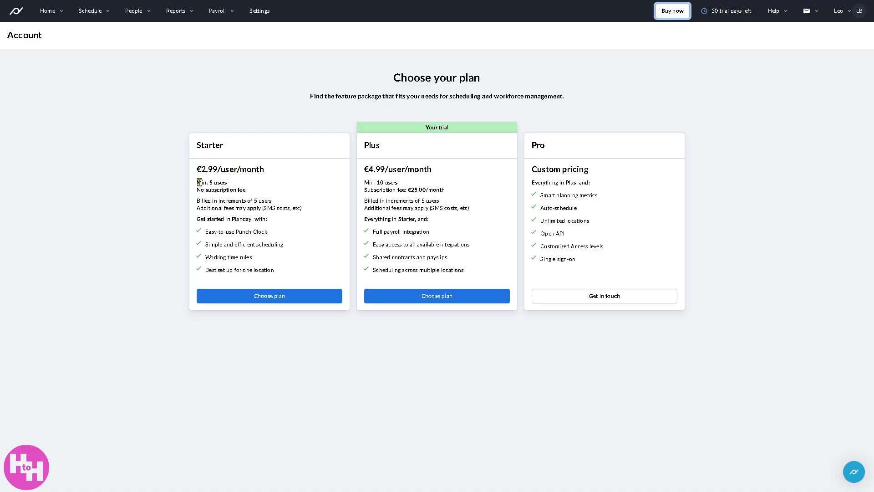
drag(198, 183, 330, 261)
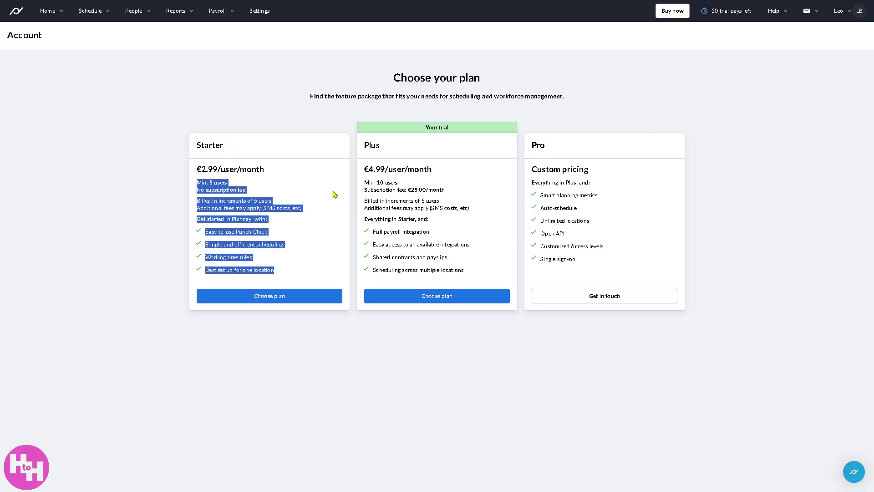
click(421, 155)
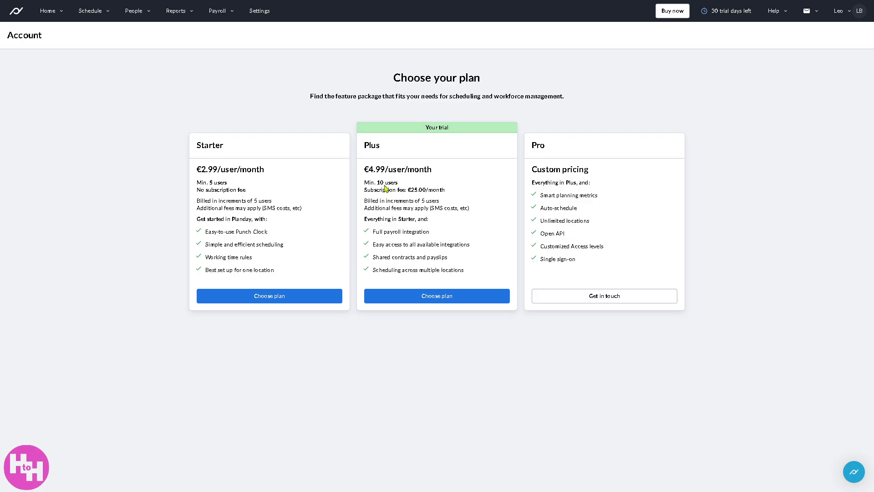
drag(473, 275, 369, 201)
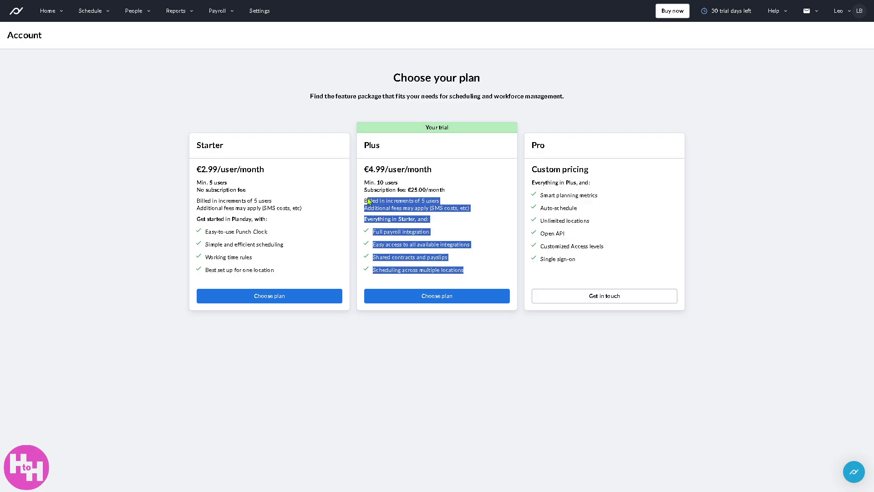
click(475, 224)
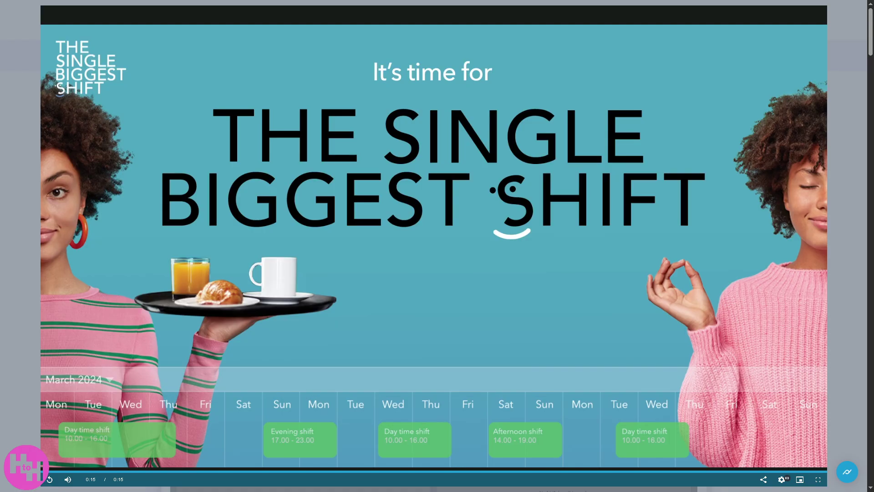
Step: Replay 'The Single Biggest Shift' promo video from its opening scene
click(49, 479)
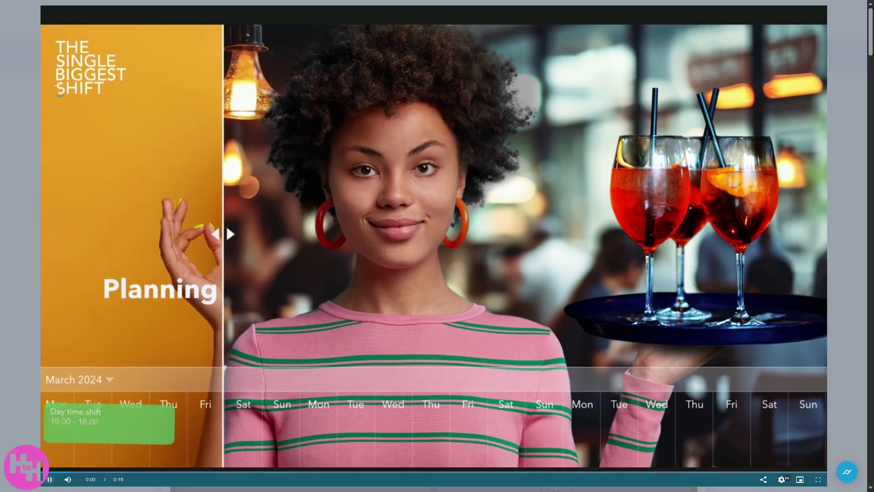